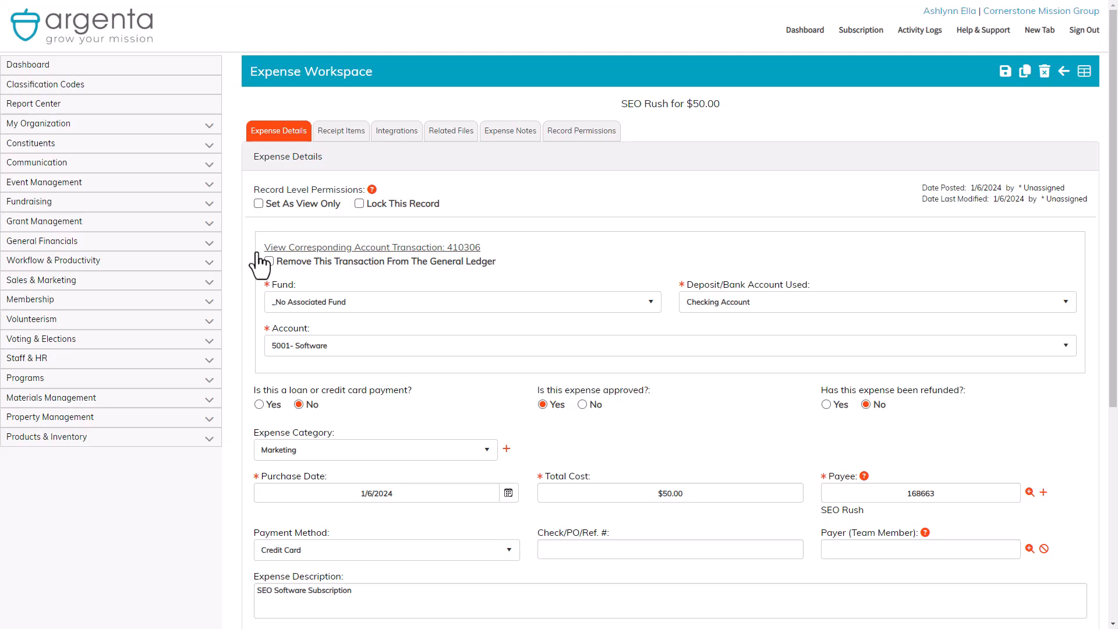
- Review the receipt items and integrations of the SEO Rush expense
click(324, 140)
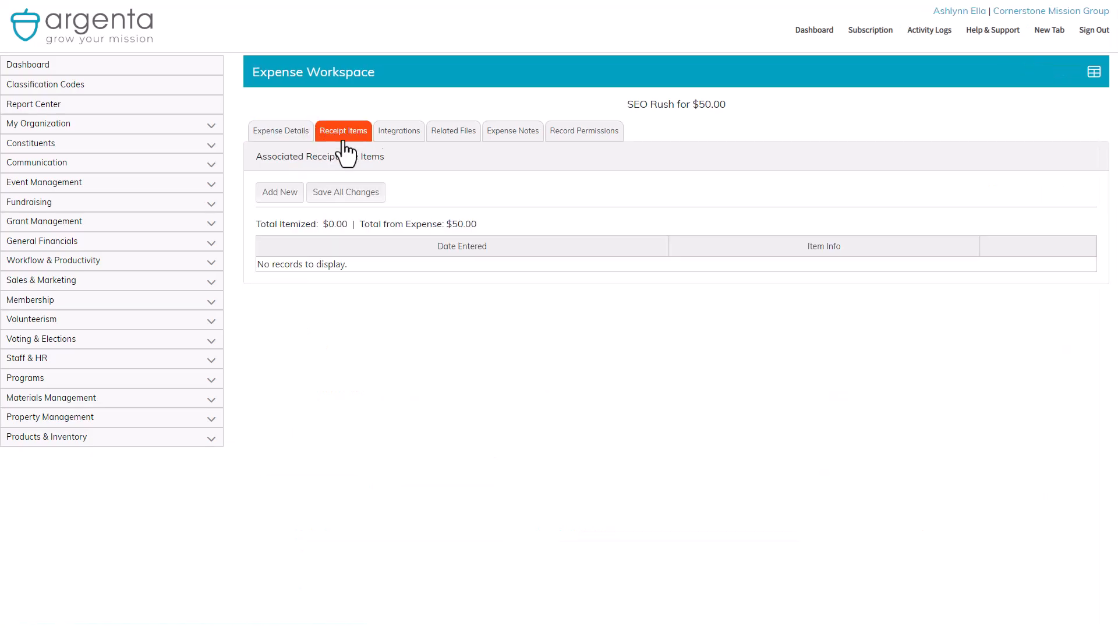
click(401, 140)
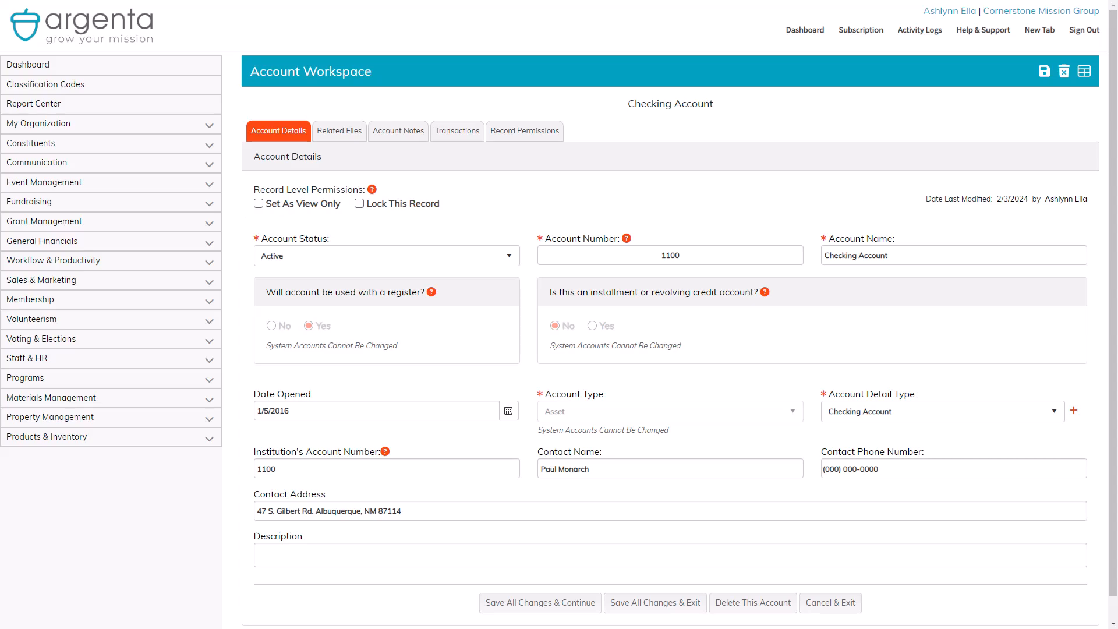
- Review the Checking Account's related files, notes, record permissions and transactions in its account workspace
click(336, 131)
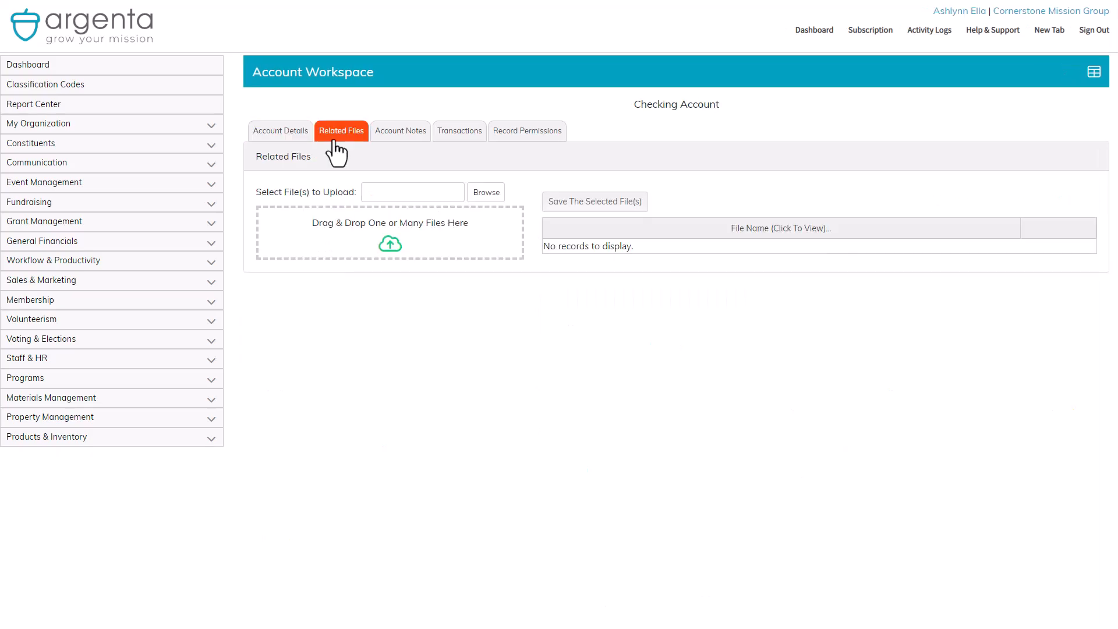
click(383, 155)
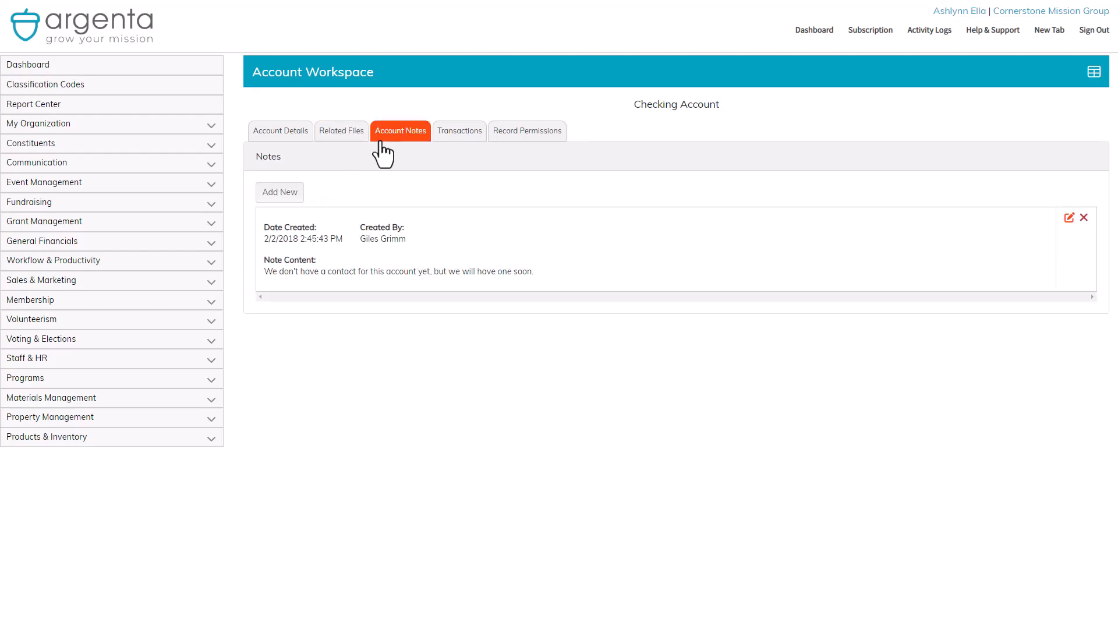
click(509, 151)
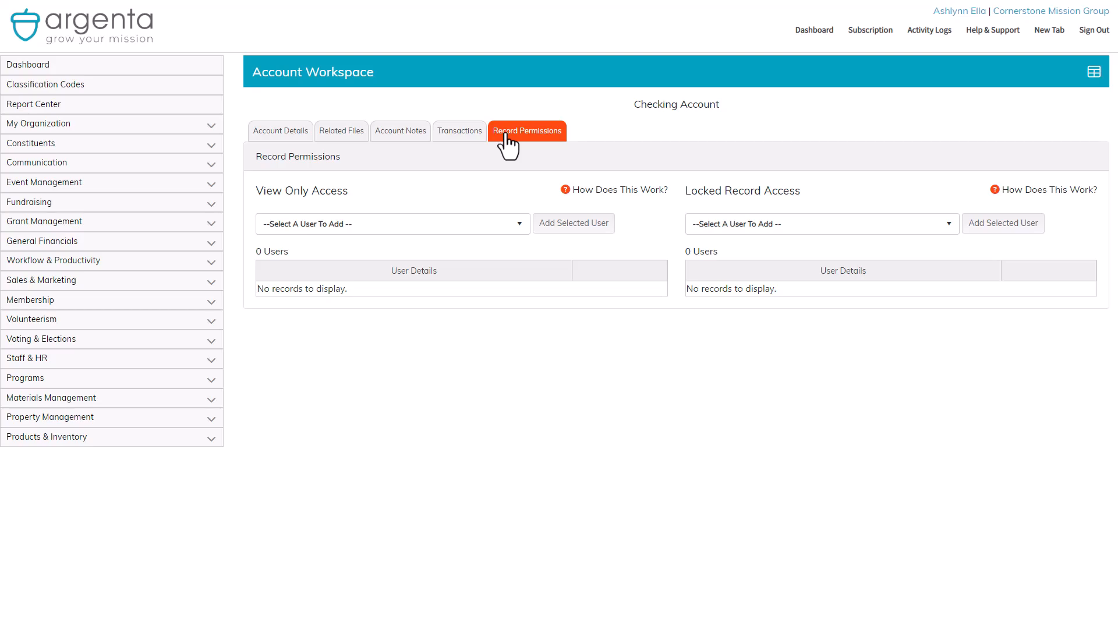
click(465, 150)
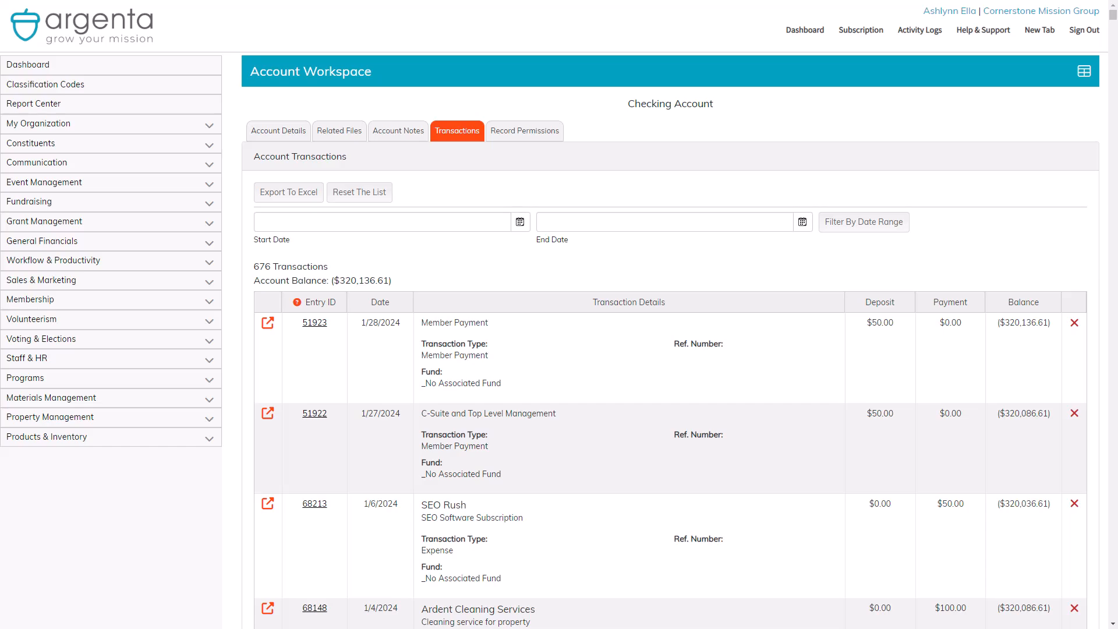
- Open the register of account 1100, Checking Account, from the Chart of Accounts and view its transaction filter options without applying any
click(1083, 71)
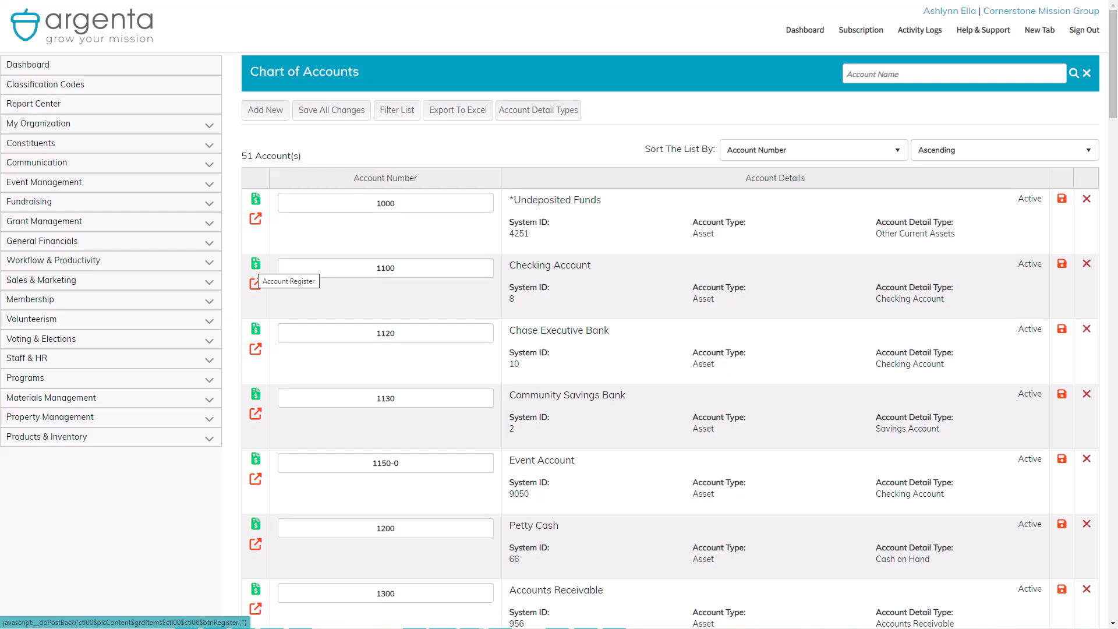
scroll(255, 283, down, 10)
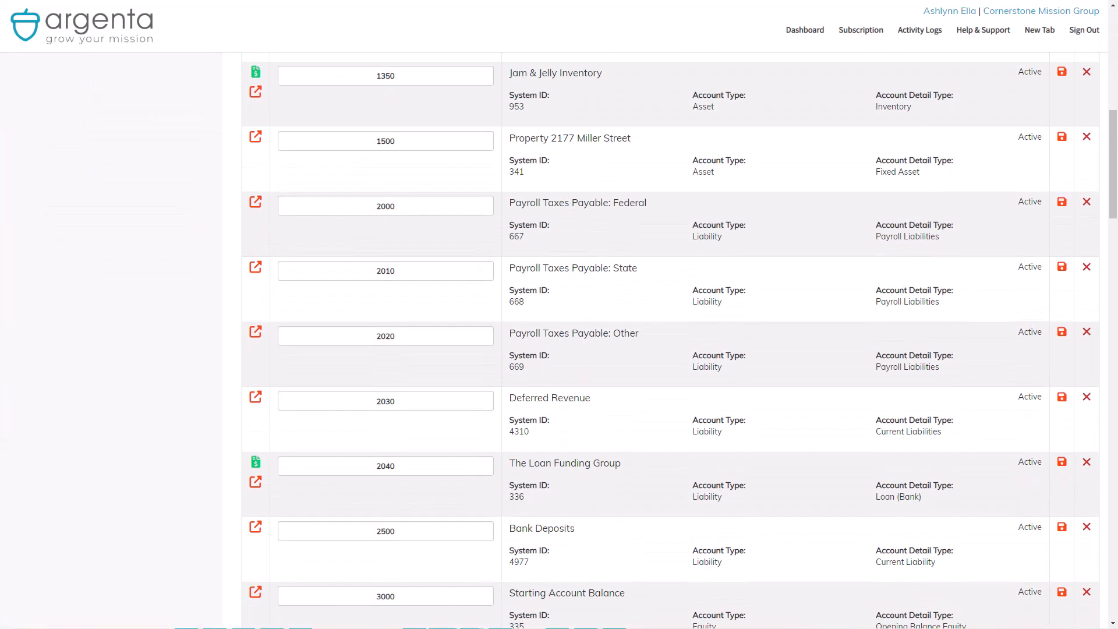
scroll(670, 341, up, 8)
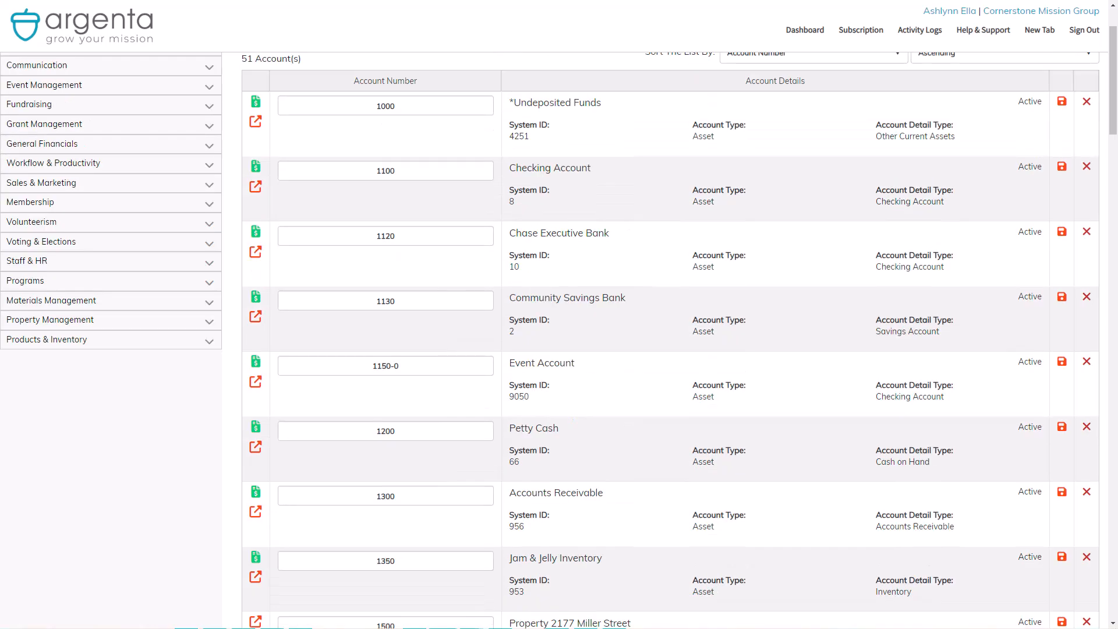
click(257, 173)
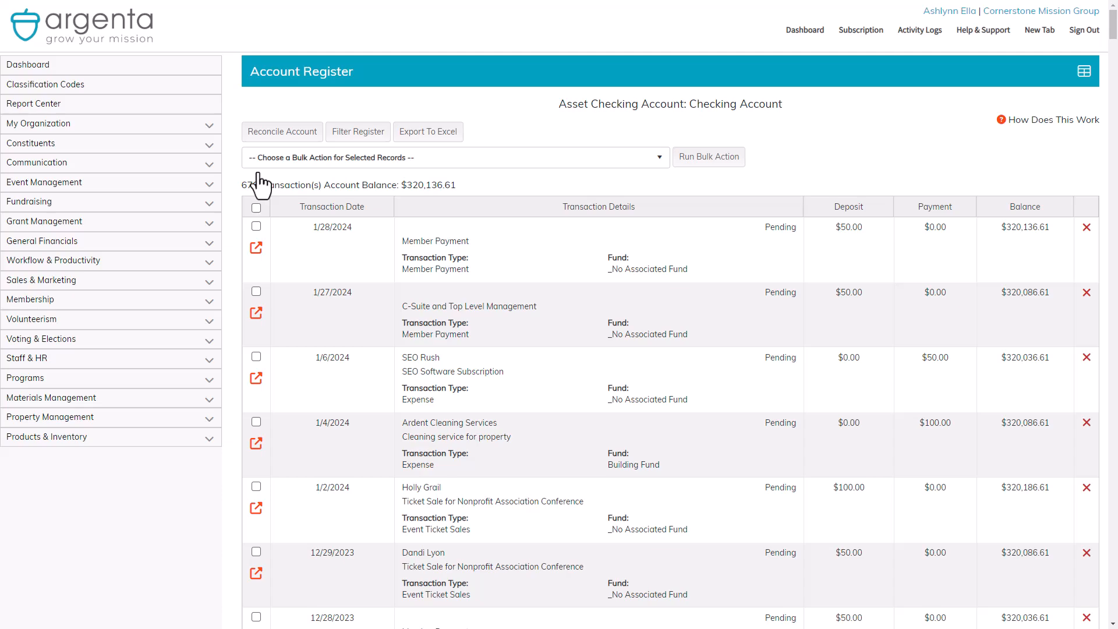
click(356, 135)
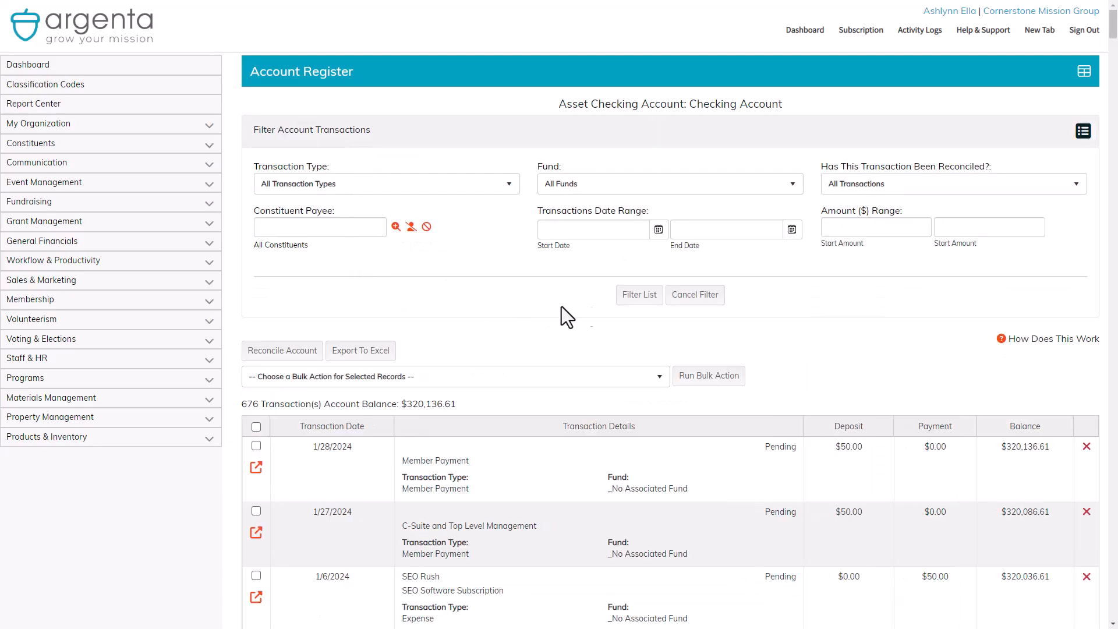
click(682, 297)
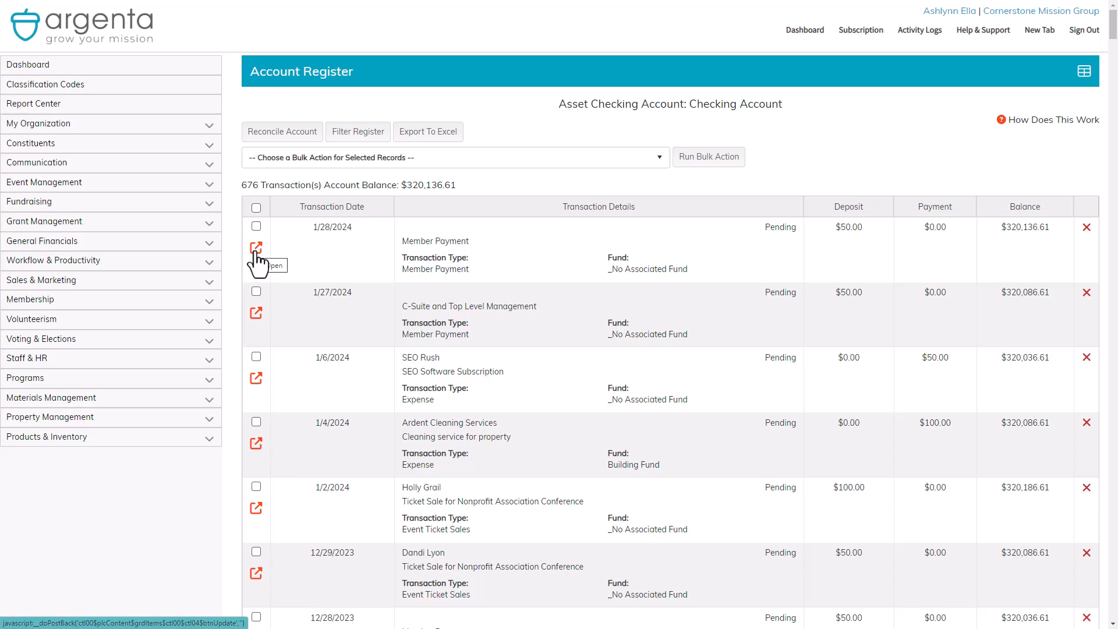
- Examine the 10/2/2023 fiscal donation record from the register and exit it without saving
scroll(257, 263, down, 15)
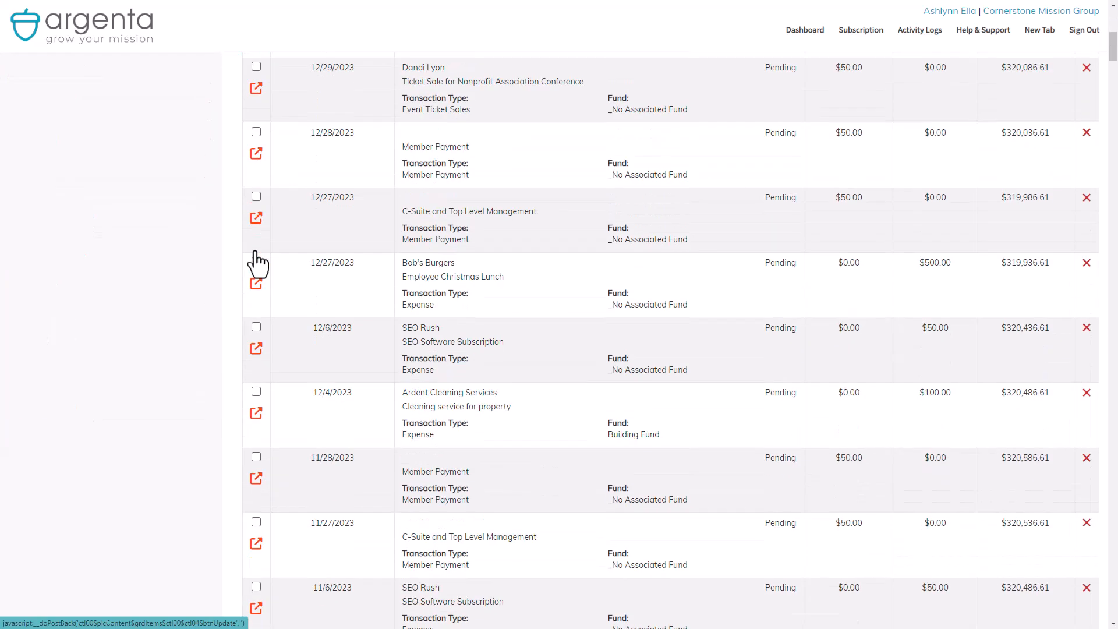
scroll(257, 262, down, 5)
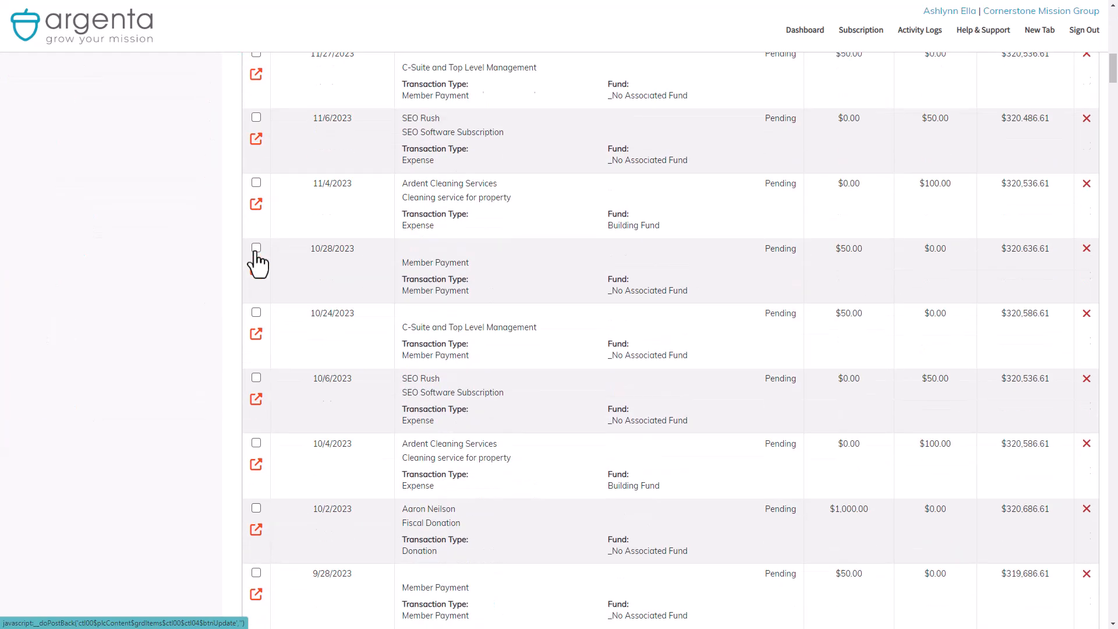
scroll(257, 263, down, 3)
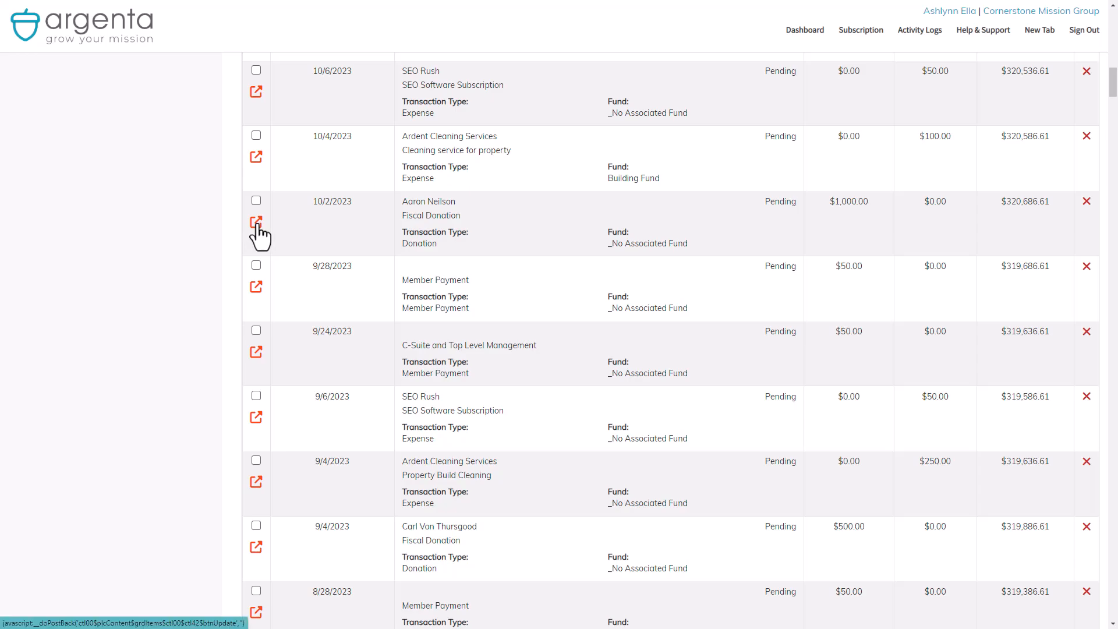
click(256, 223)
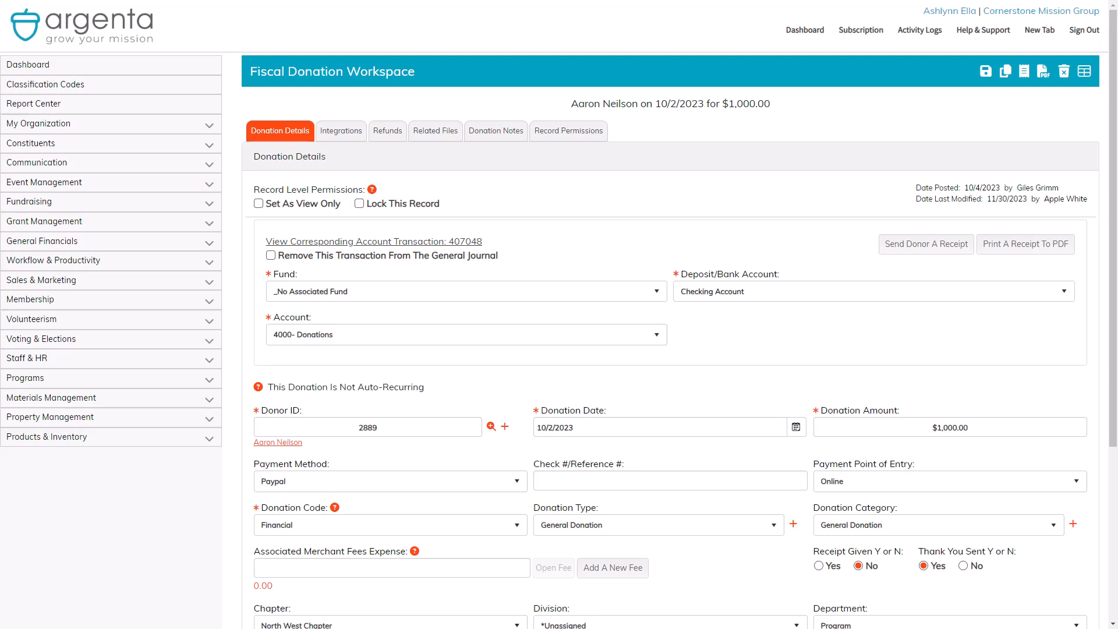
scroll(670, 341, down, 4)
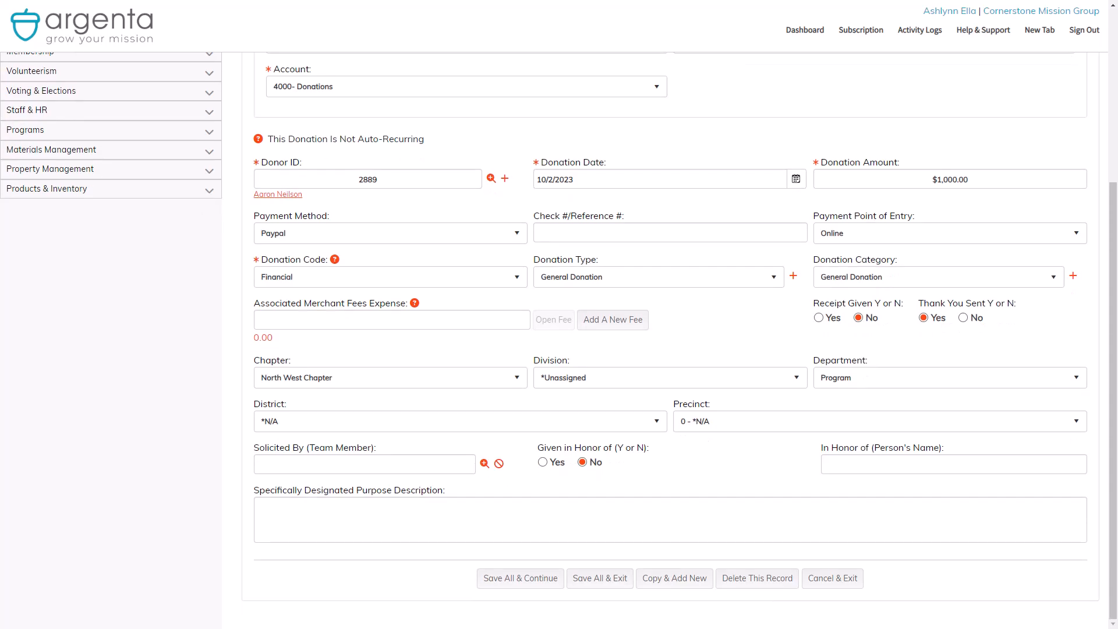
click(834, 579)
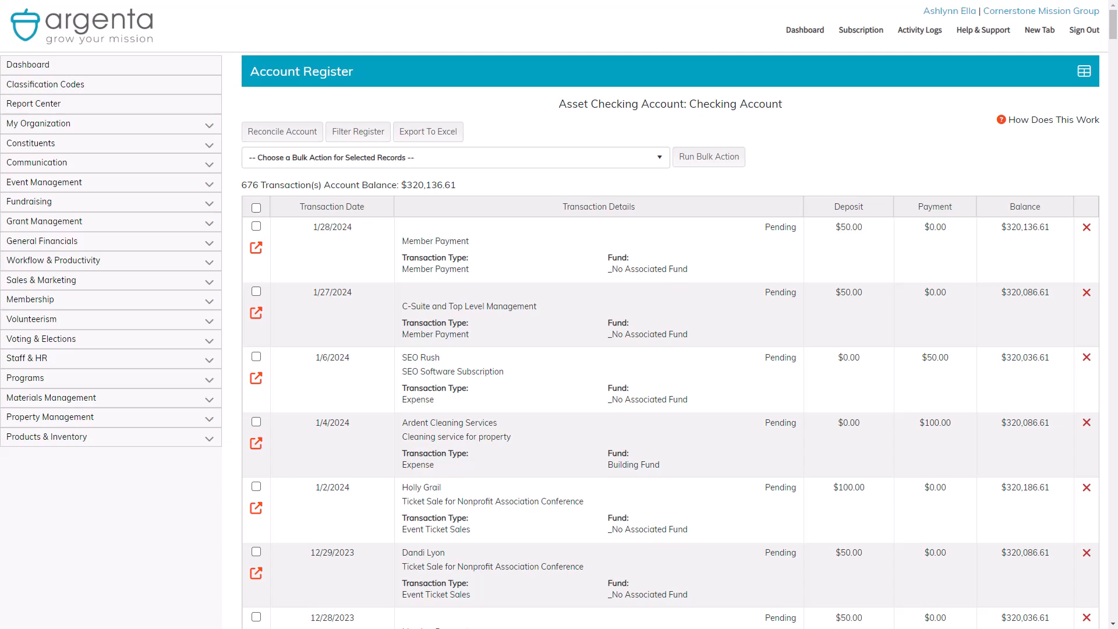
- Start reconciling the Checking Account with a bank balance of $314,300.00
click(293, 139)
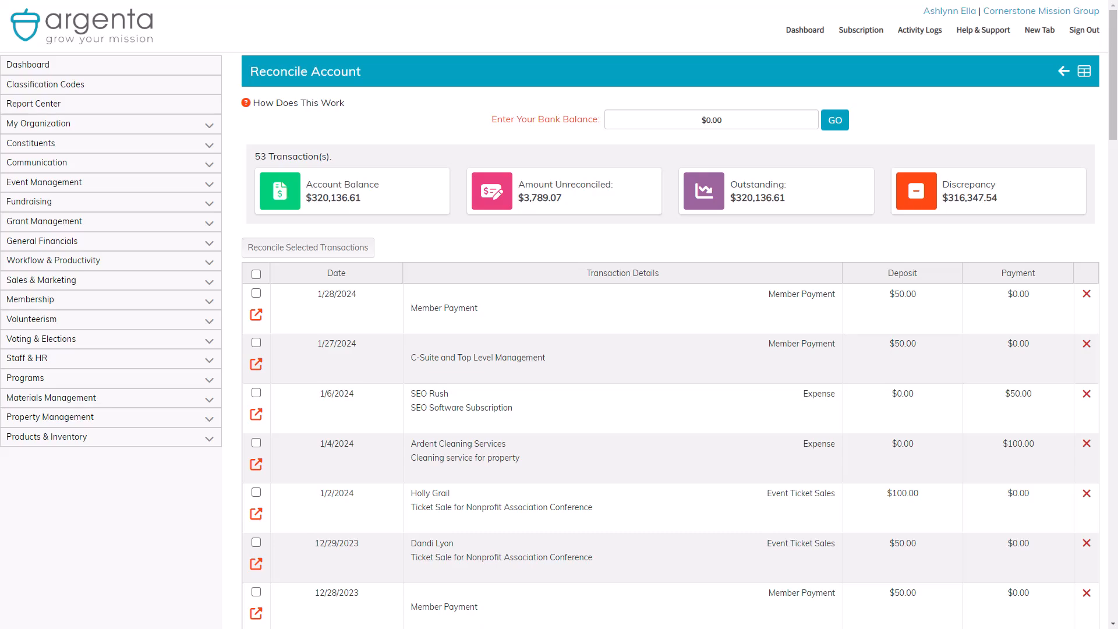
click(711, 119)
text(314300)
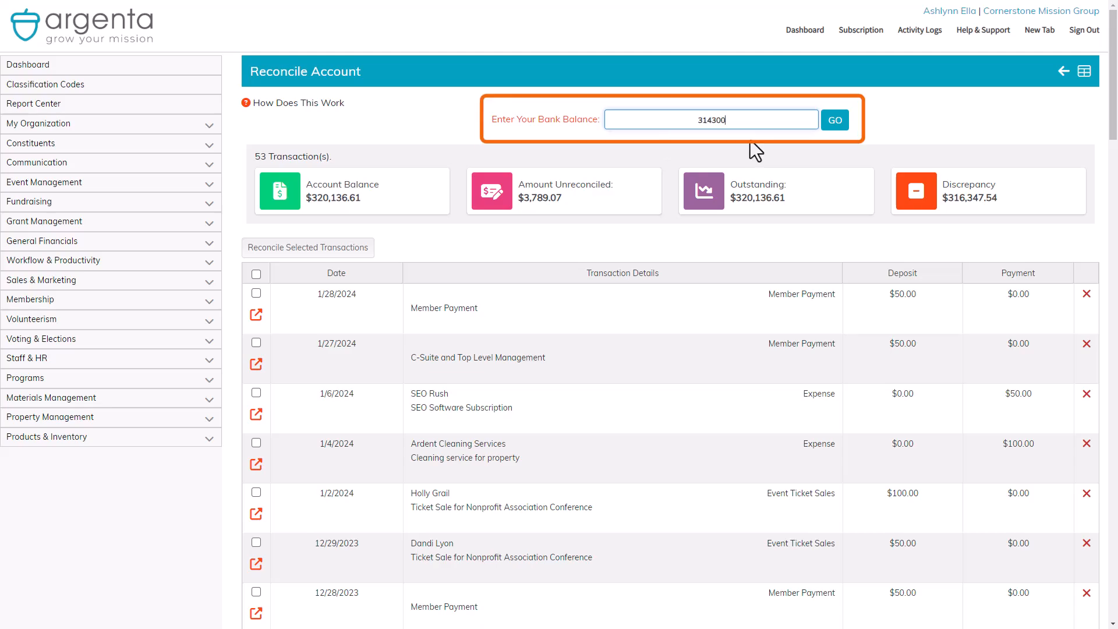
click(834, 124)
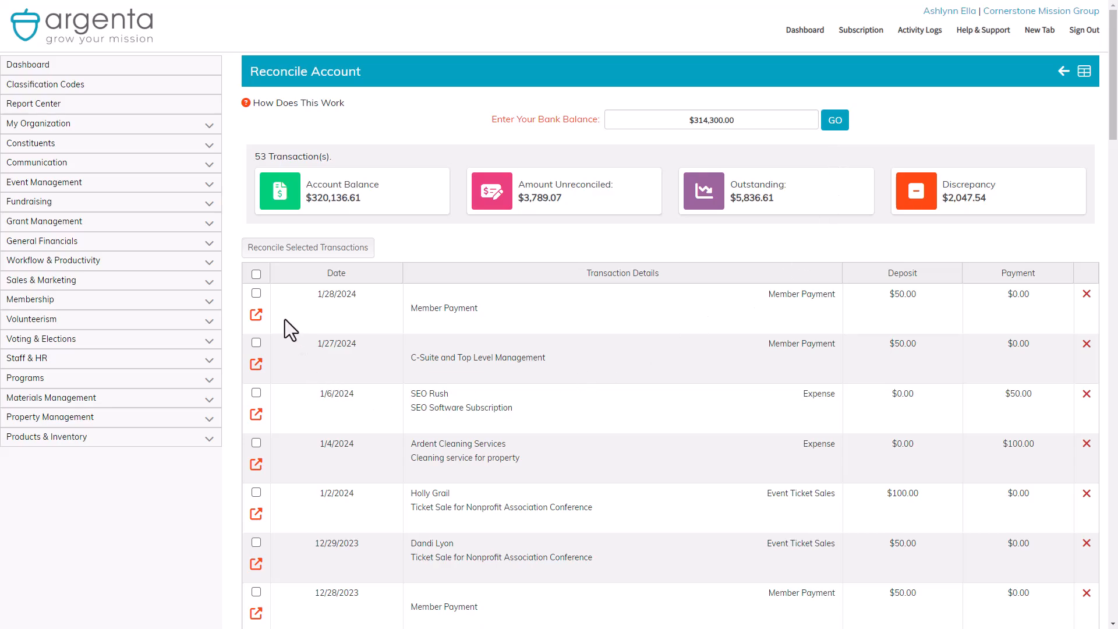
- Reconcile the January 2024 transactions in two batches: 1/28, 1/27 and 1/6, followed by 1/4 and 1/2
click(256, 294)
click(285, 247)
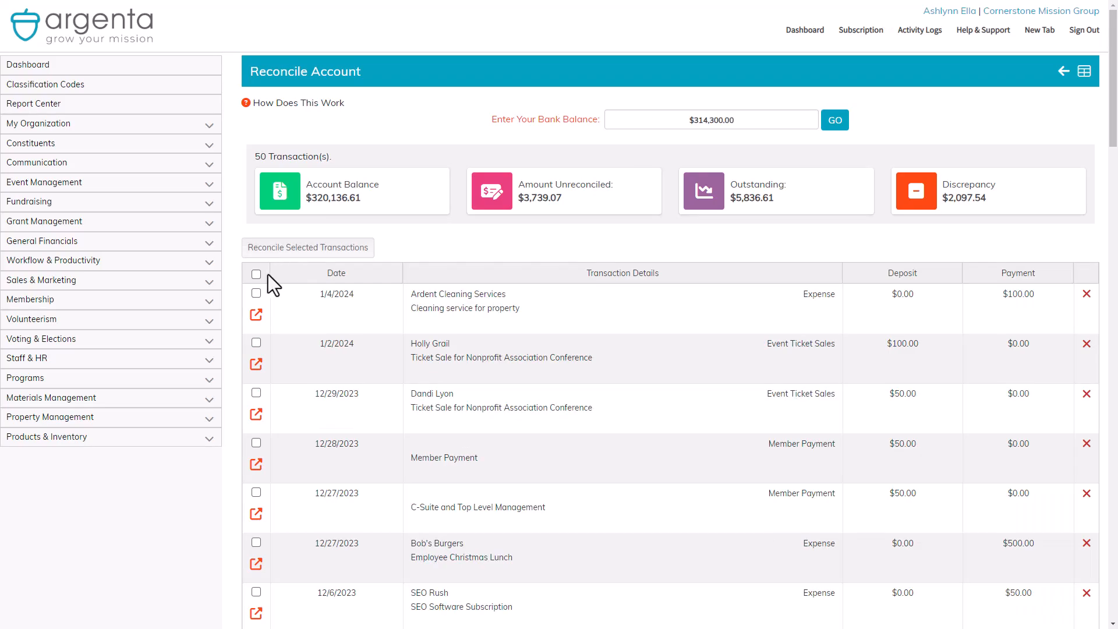
click(256, 293)
click(257, 343)
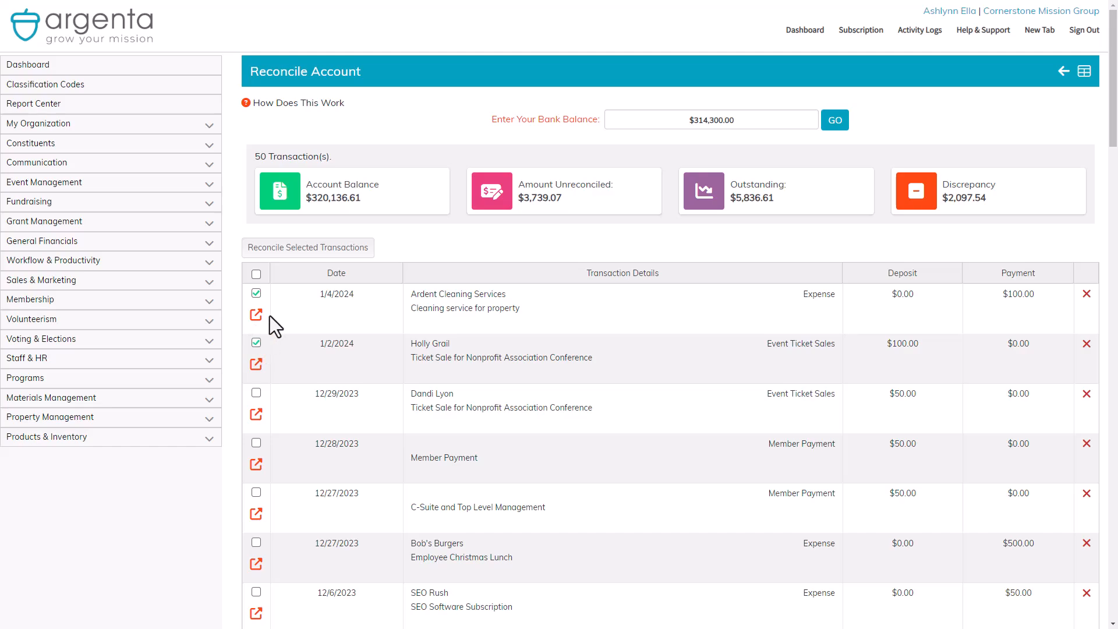
click(290, 250)
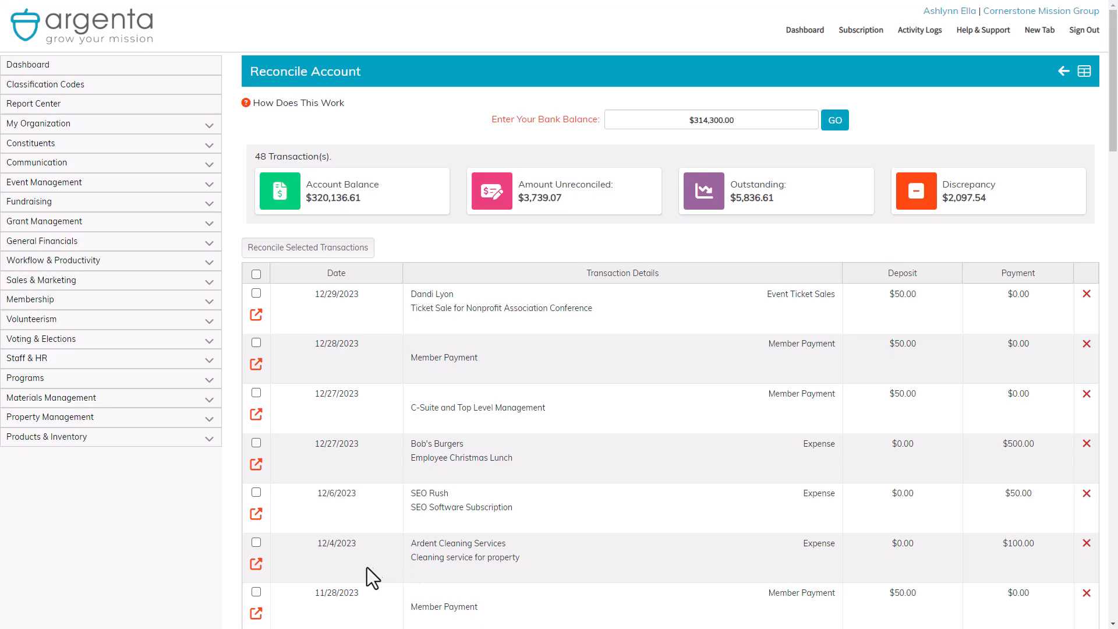
- Correct the total cost of the 12/4/2023 Ardent Cleaning Services expense to $105.00, save it, and reconcile the transaction
click(257, 565)
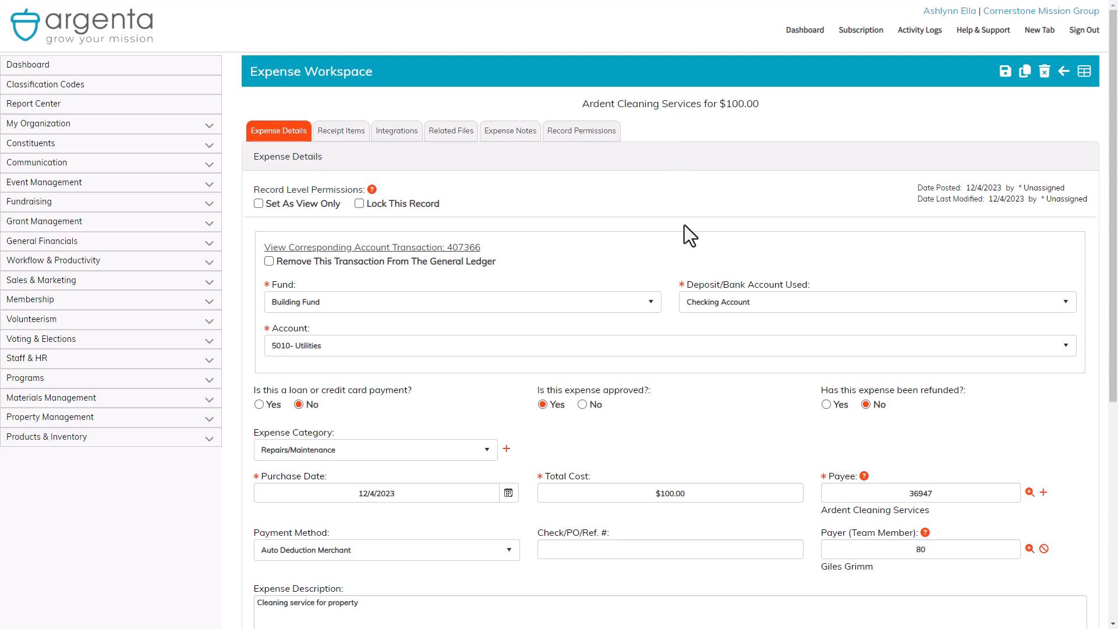
click(700, 499)
text(105)
click(659, 464)
scroll(658, 464, down, 5)
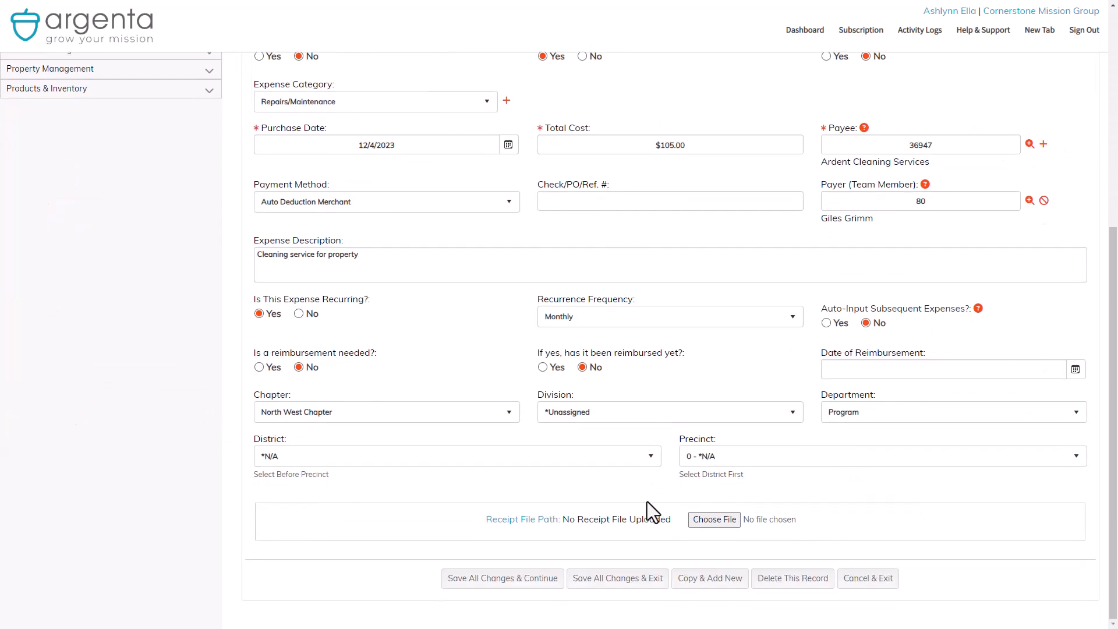
click(634, 578)
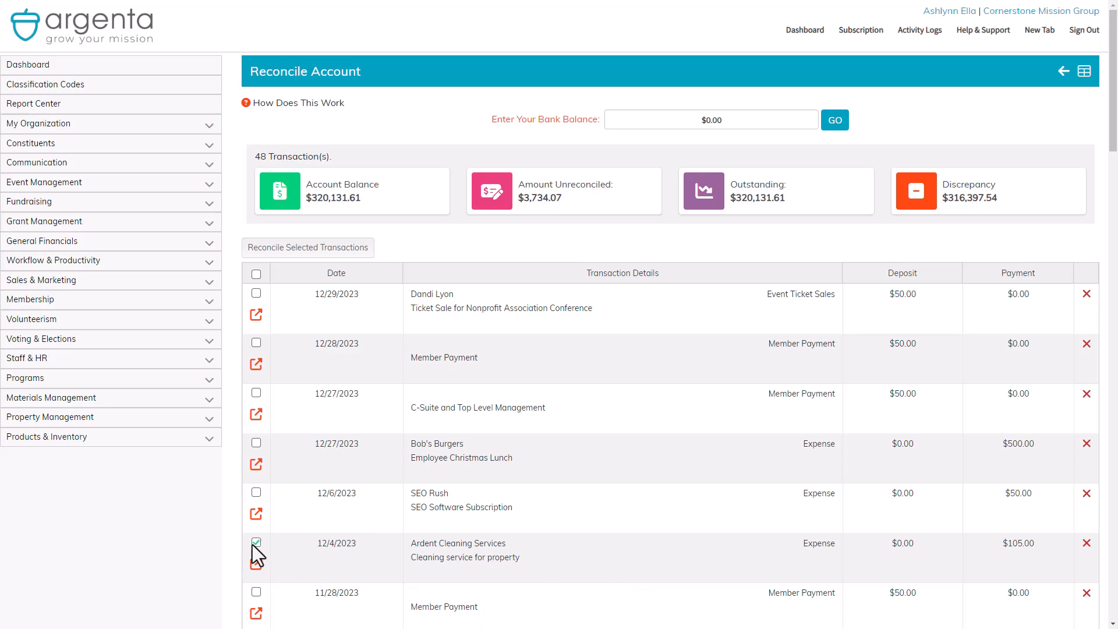
click(291, 248)
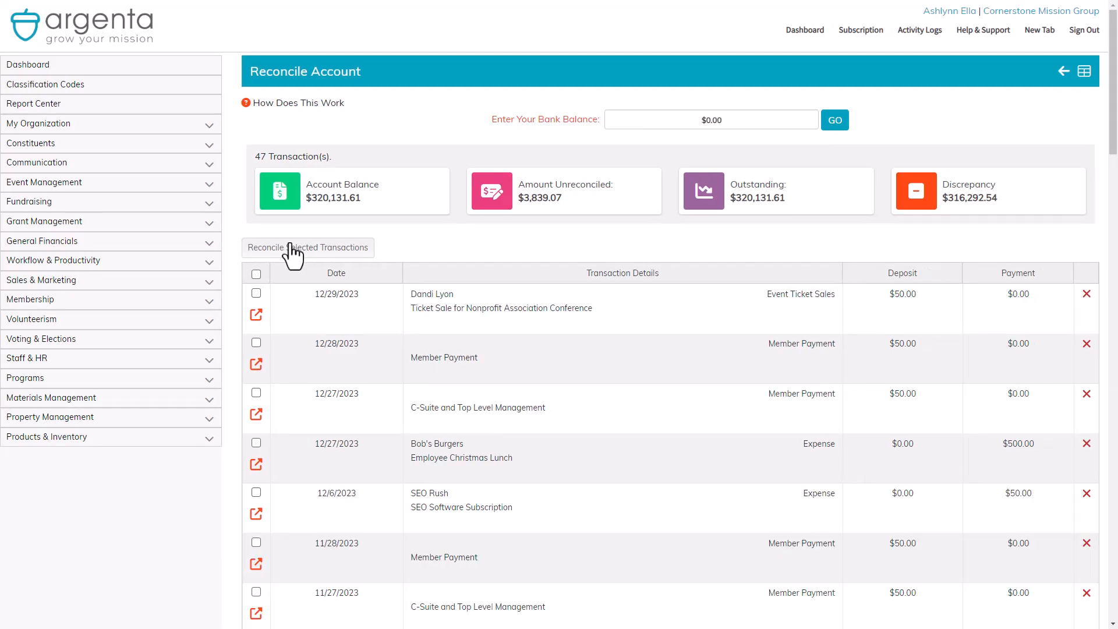
- Enter the bank balance of $314,300.00 again and reconcile the 12/29/2023 ticket sale and the 12/28 and 12/27/2023 member payments
click(738, 125)
text(314300)
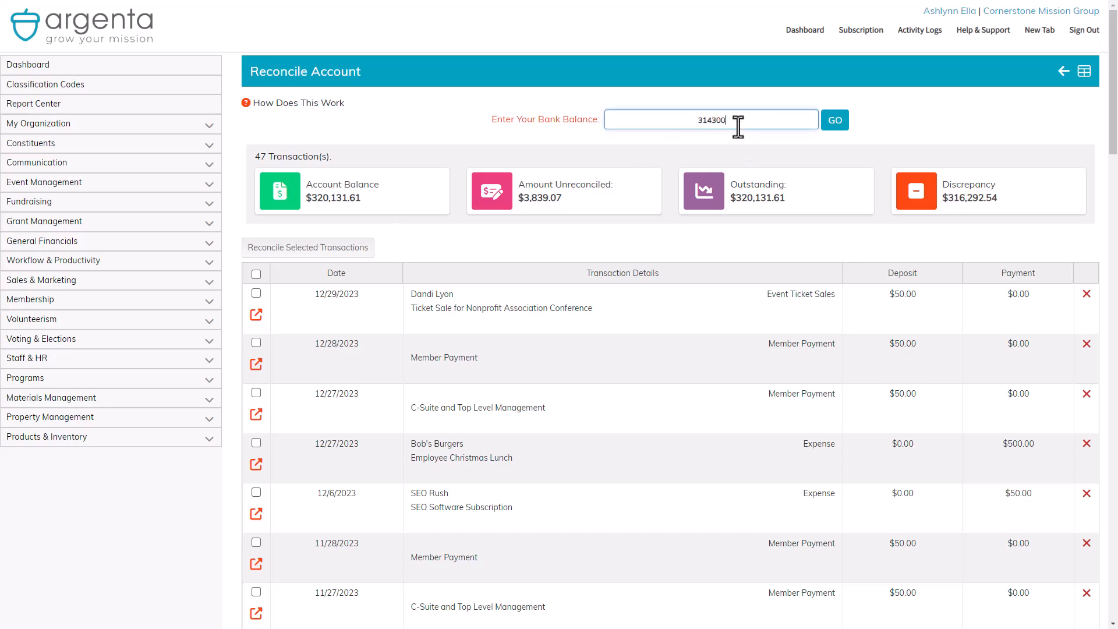
click(830, 126)
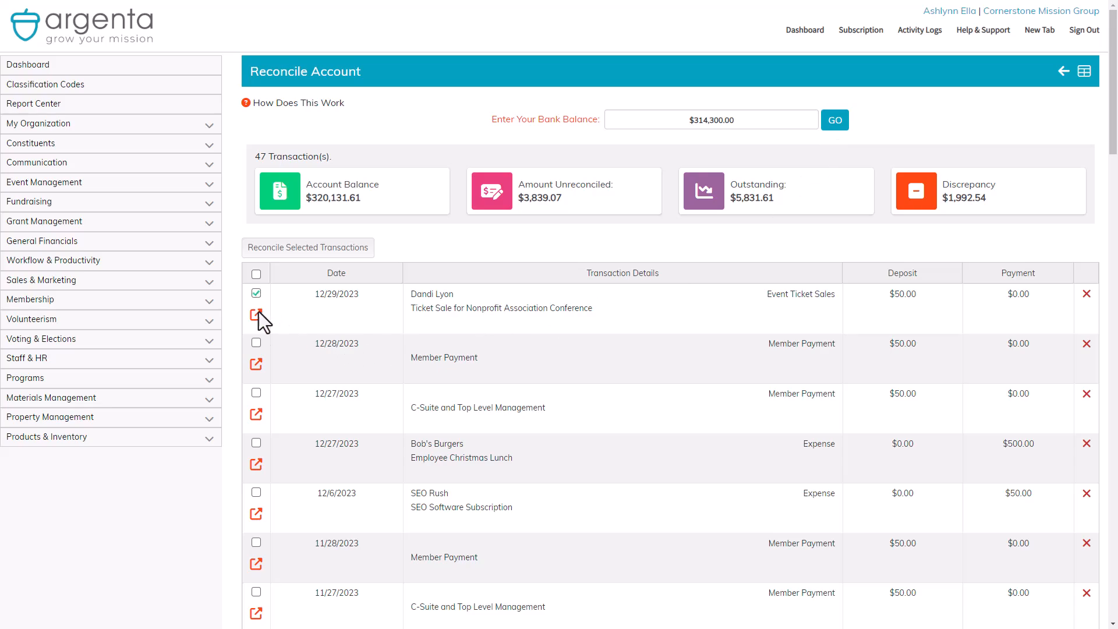
click(256, 392)
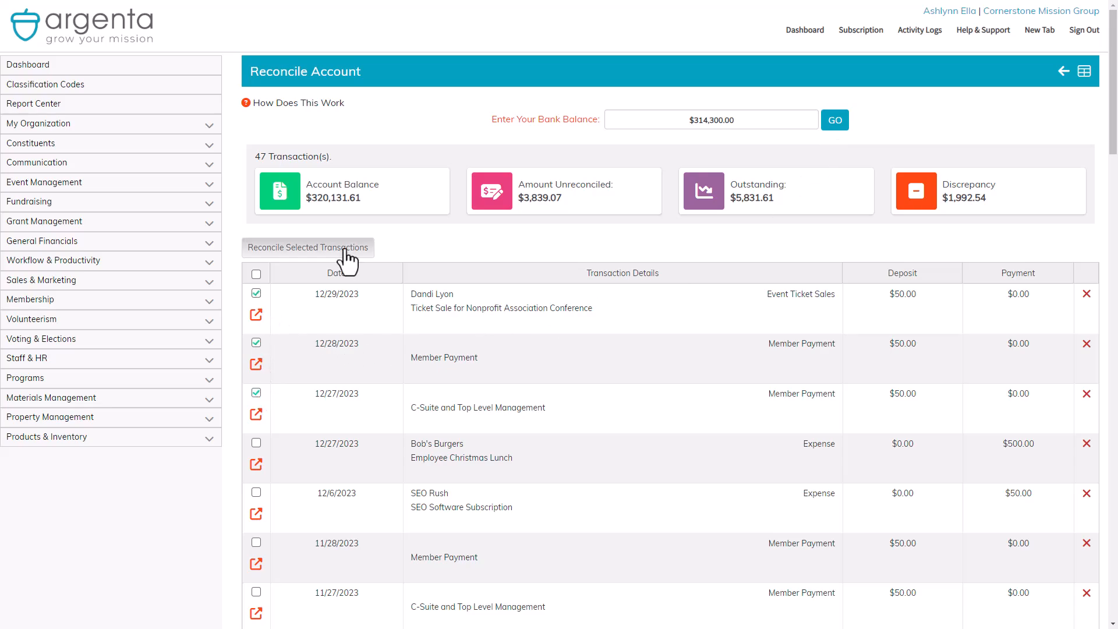
click(348, 249)
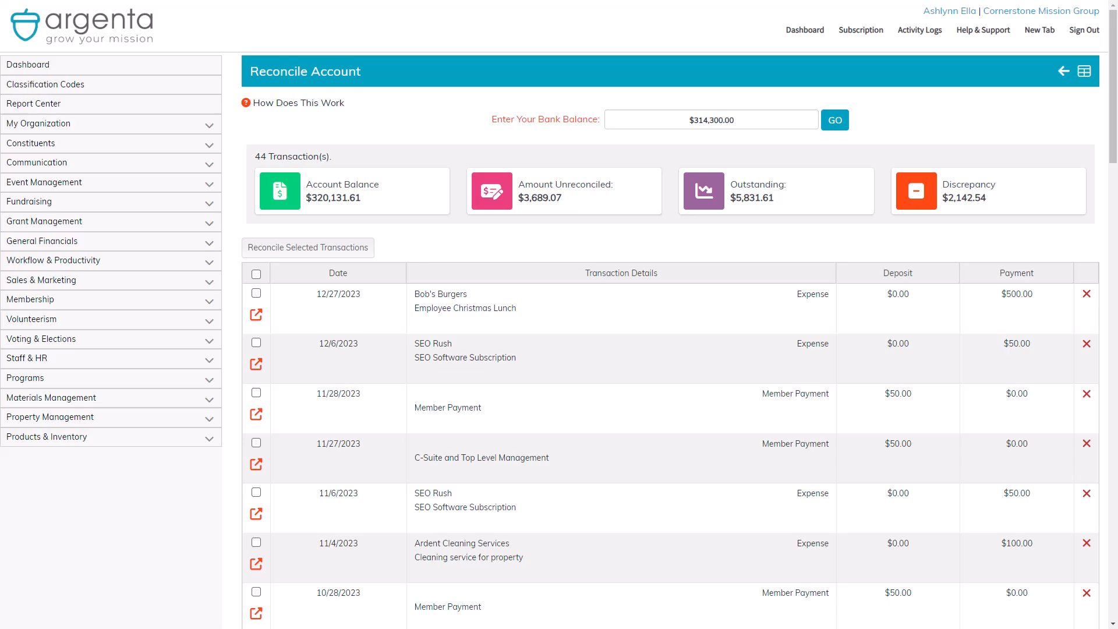
- Browse the General Financials pages in a new tab, and view the Help & Support page from the reconciliation page
click(1039, 36)
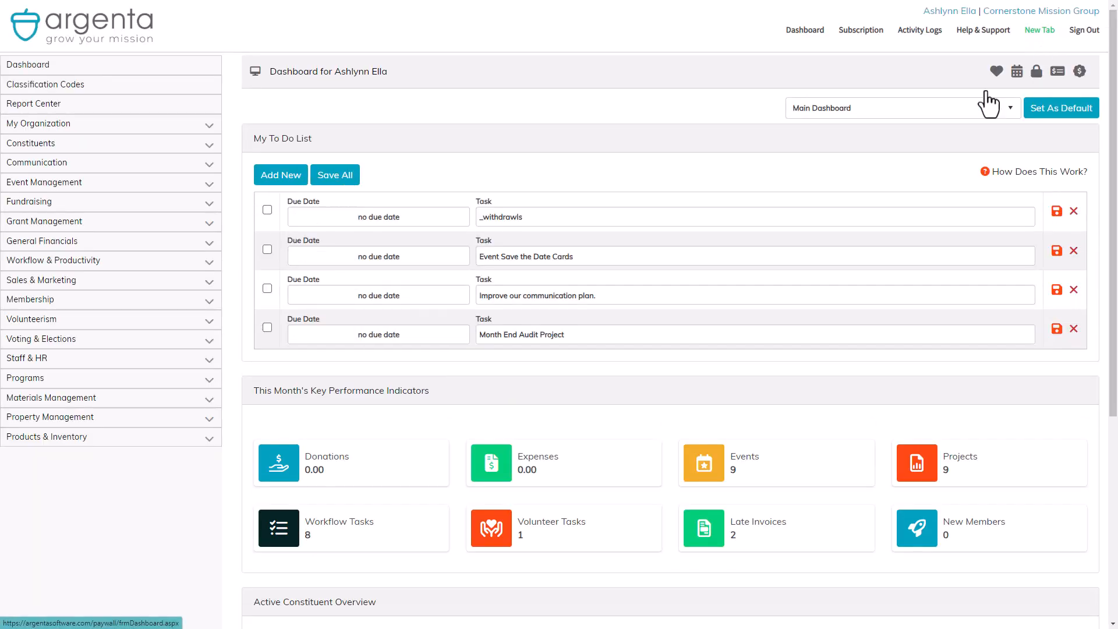
click(124, 243)
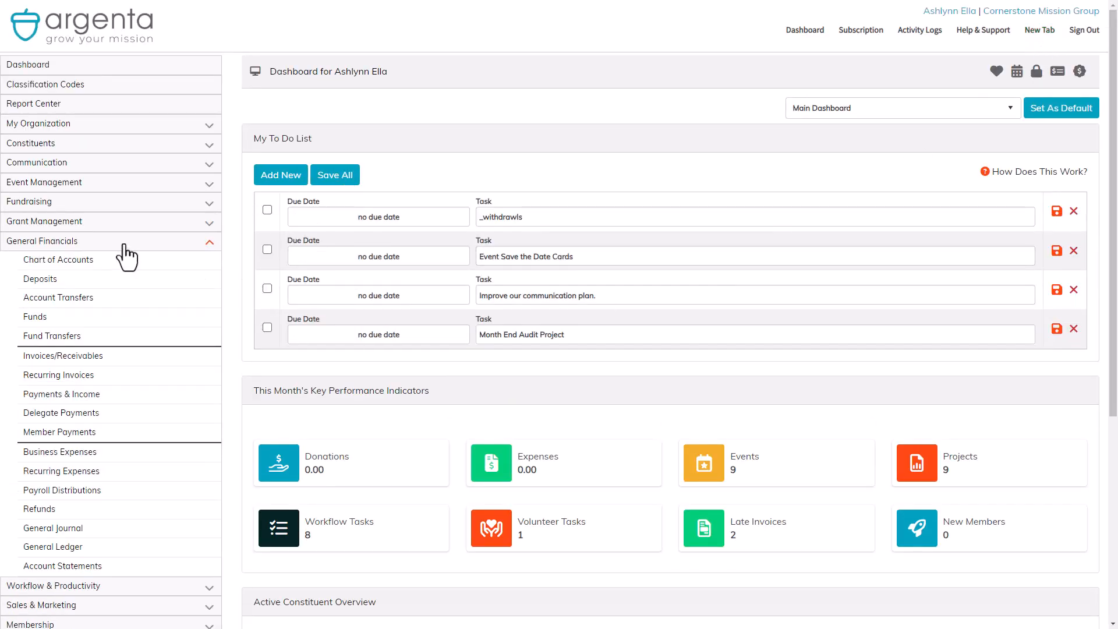
click(94, 362)
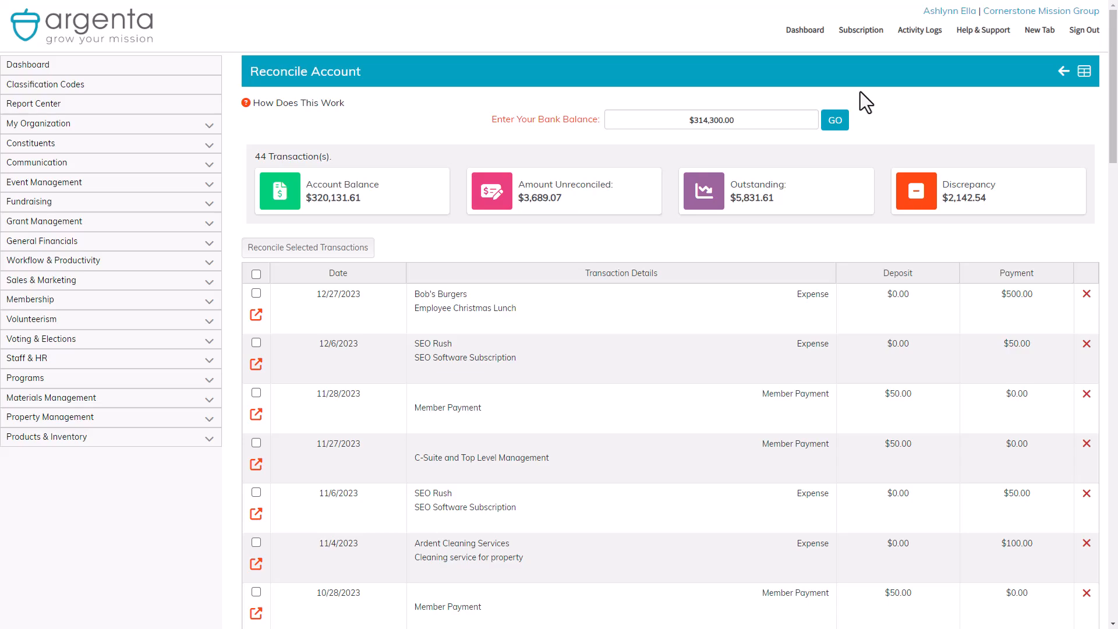
click(965, 34)
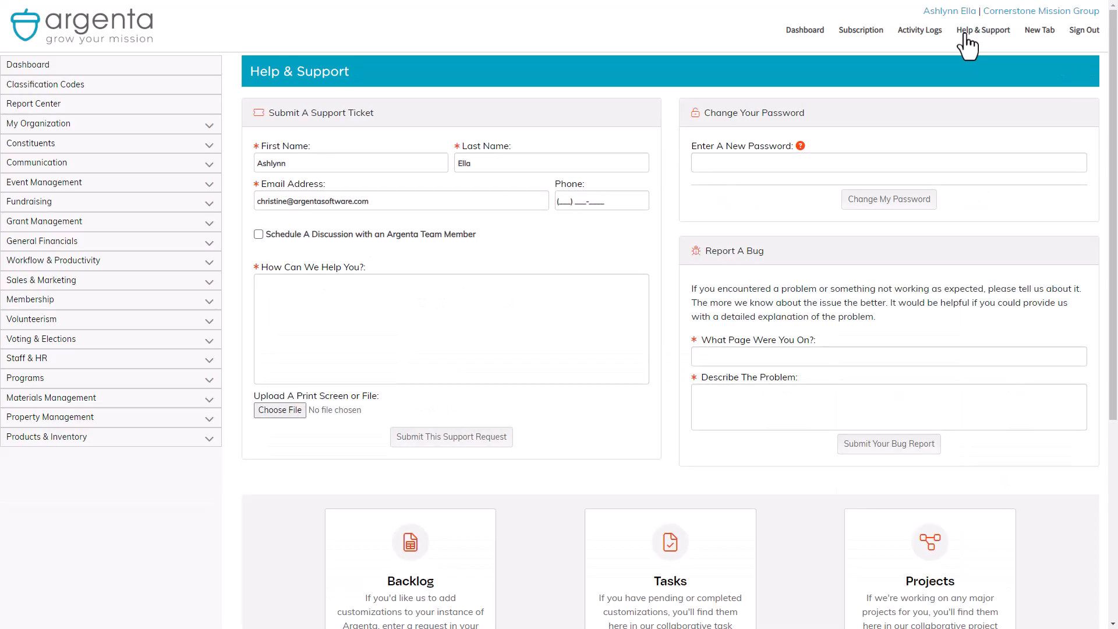